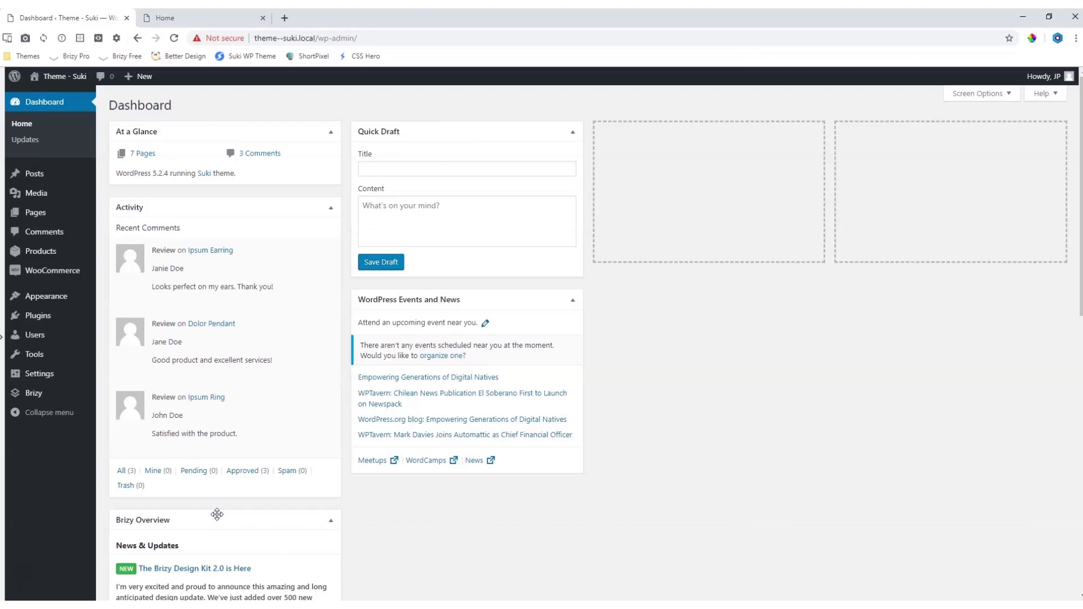
Step: Review the 12 products under All Products, then go back to the Home page in the Brizy editor
{"action": "mouse_move", "coordinate": [48, 259]}
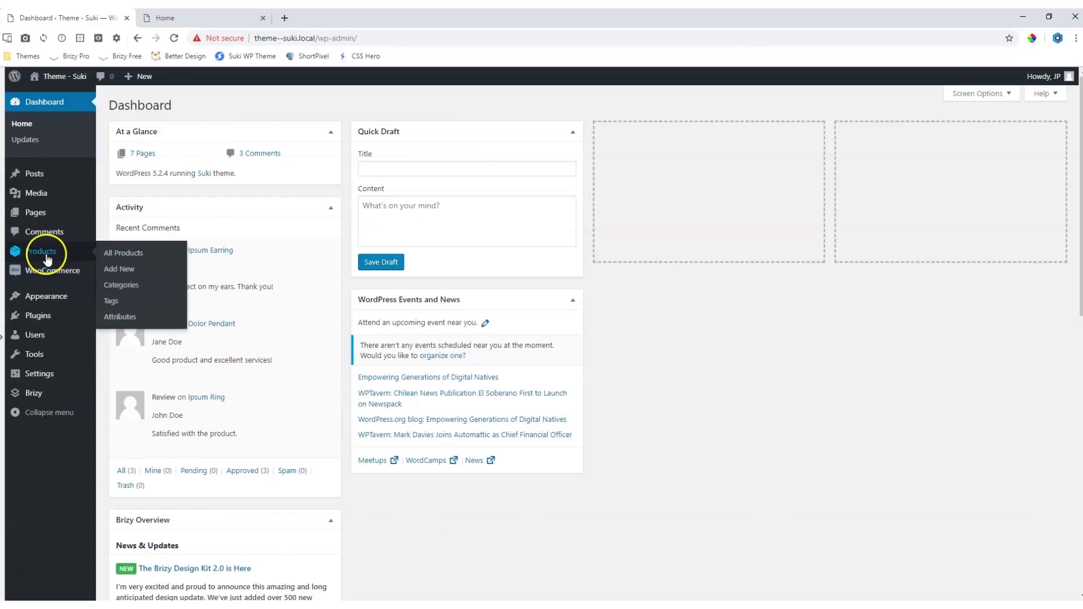
{"action": "left_click", "coordinate": [128, 257]}
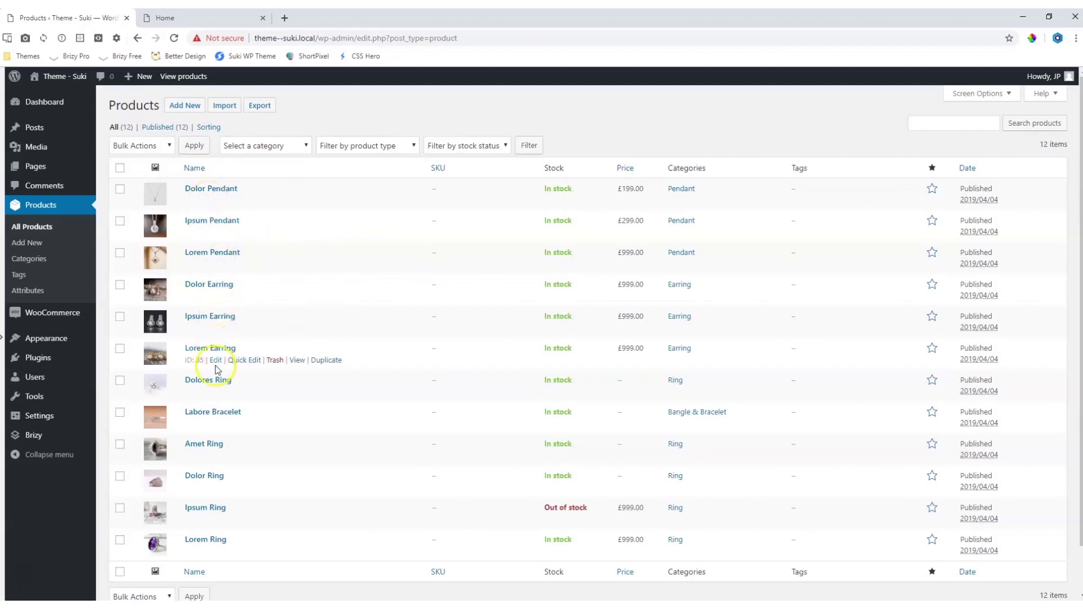
{"action": "left_click", "coordinate": [192, 18]}
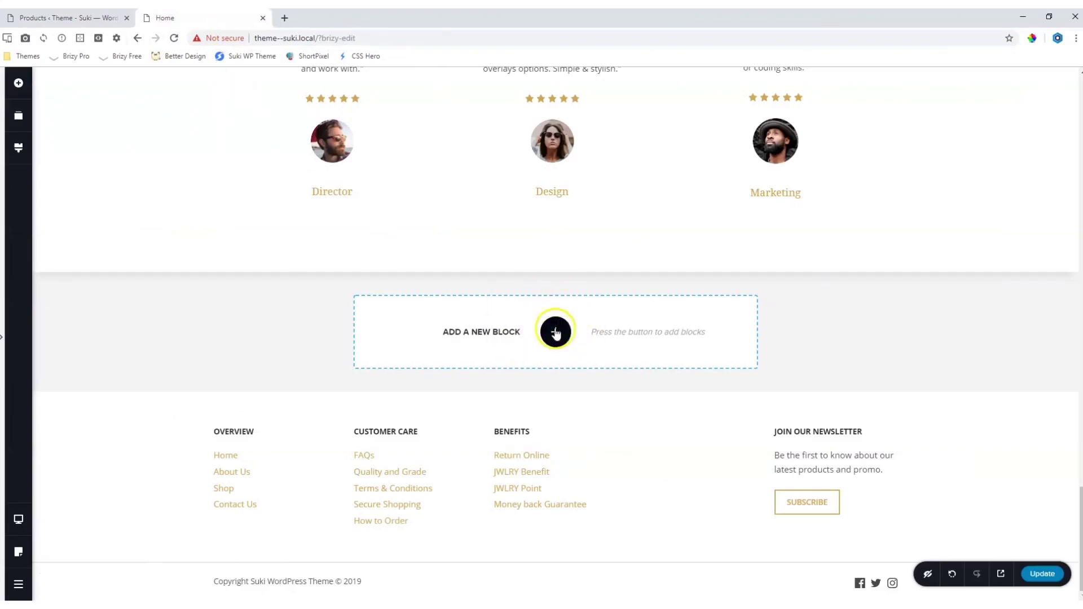
Step: Bring up the Add Elements panel and scroll down it to reach the WordPress elements
{"action": "left_click", "coordinate": [18, 83]}
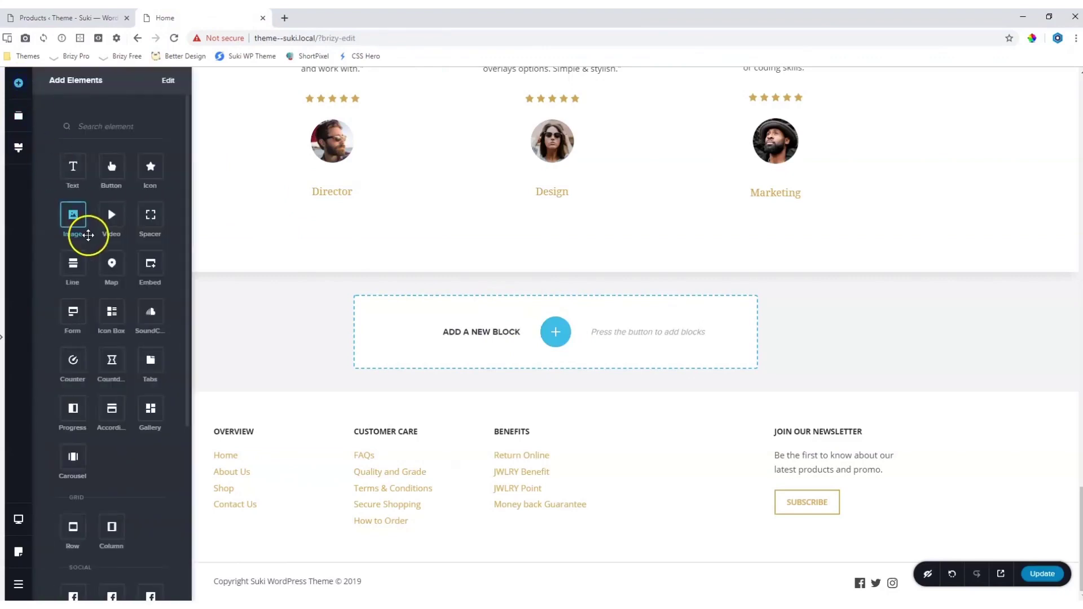
{"action": "scroll", "coordinate": [88, 234], "scroll_direction": "down", "scroll_amount": 5}
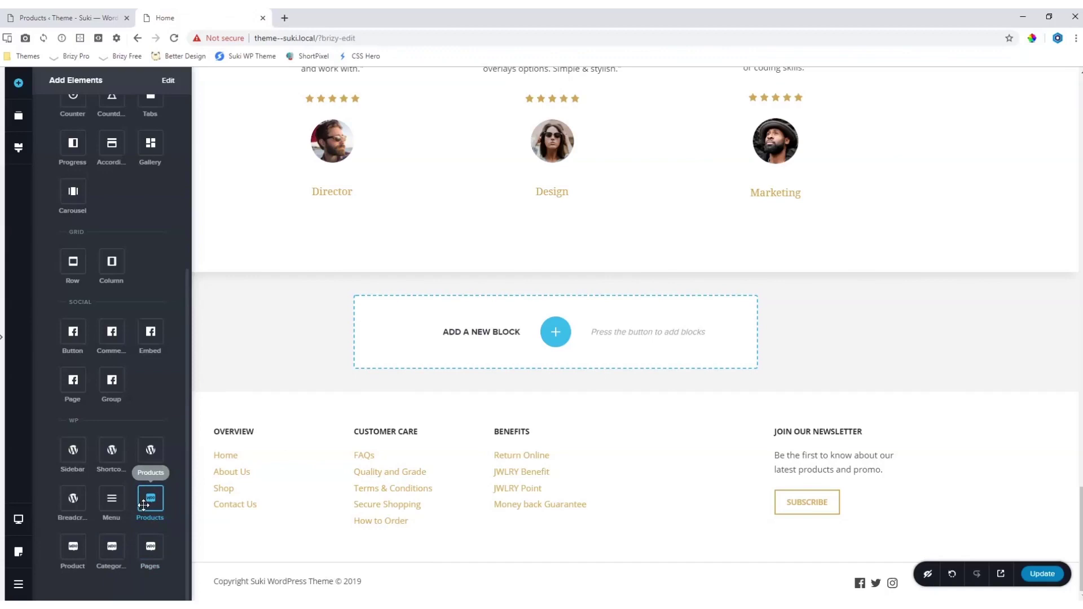
Step: Add a blank block below the testimonials and delete its right column, leaving one column
{"action": "left_click", "coordinate": [556, 332]}
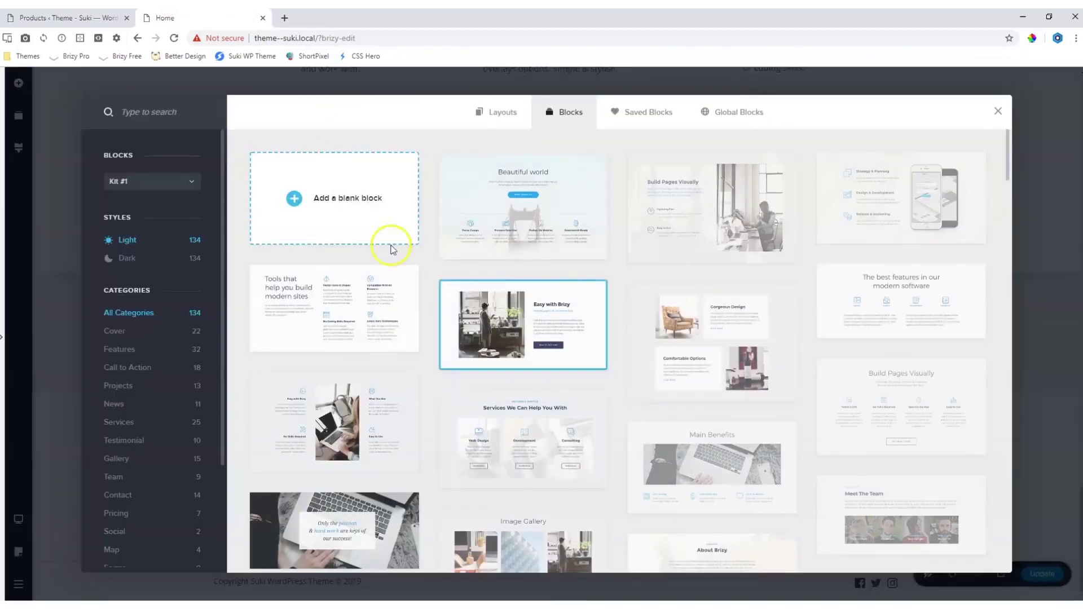
{"action": "left_click", "coordinate": [361, 200]}
{"action": "right_click", "coordinate": [416, 261]}
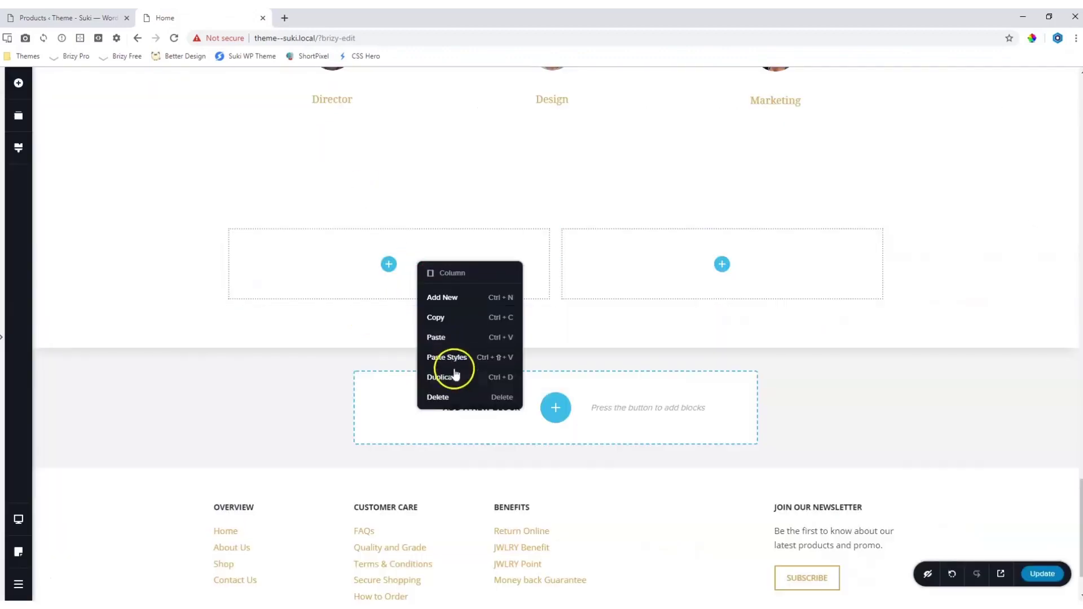
{"action": "left_click", "coordinate": [438, 397]}
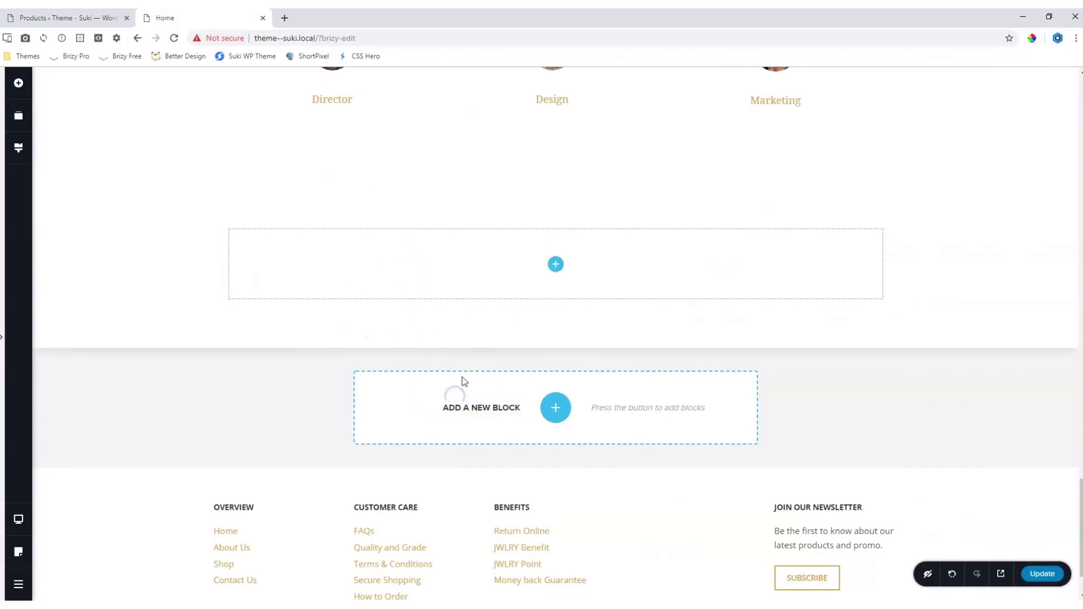
Step: Drag the WooCommerce Product element into the remaining column and select it
{"action": "left_click", "coordinate": [18, 83]}
{"action": "scroll", "coordinate": [61, 329], "scroll_direction": "down", "scroll_amount": 6}
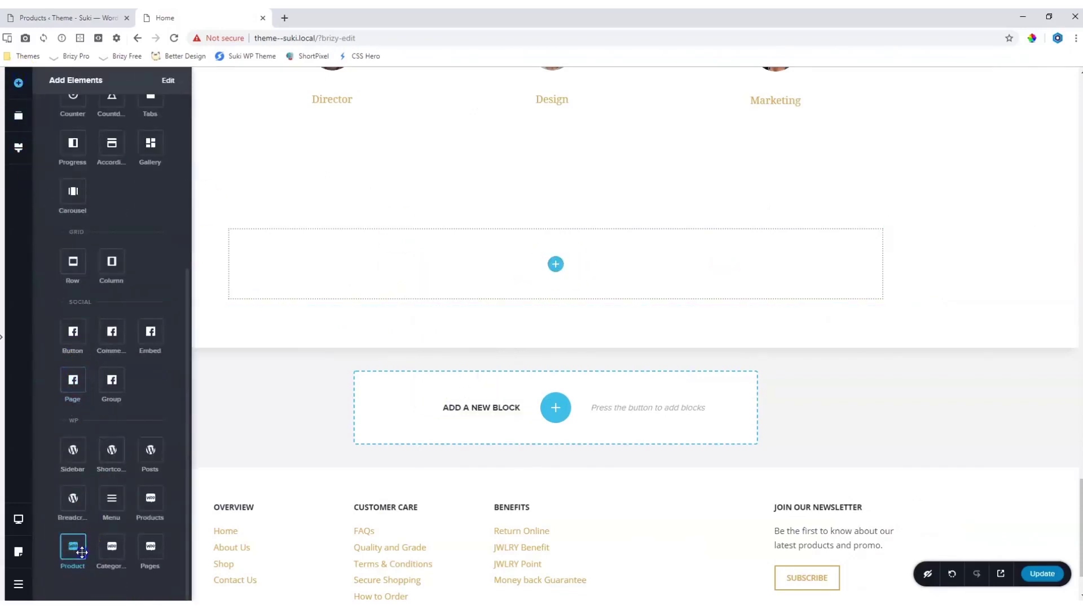
{"action": "left_click_drag", "start_coordinate": [73, 547], "coordinate": [559, 278]}
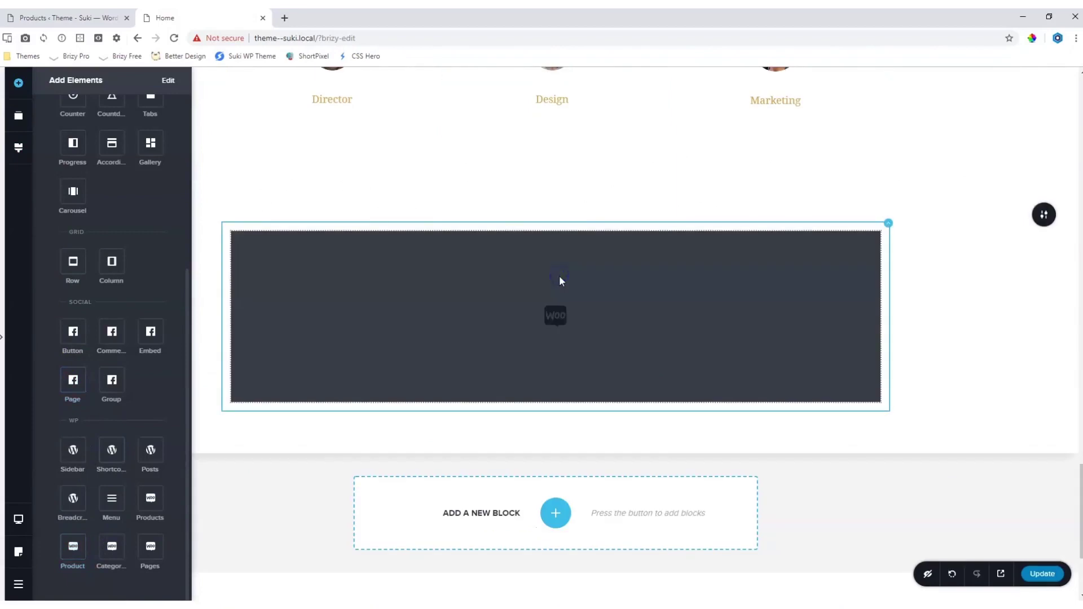
{"action": "left_click", "coordinate": [556, 281]}
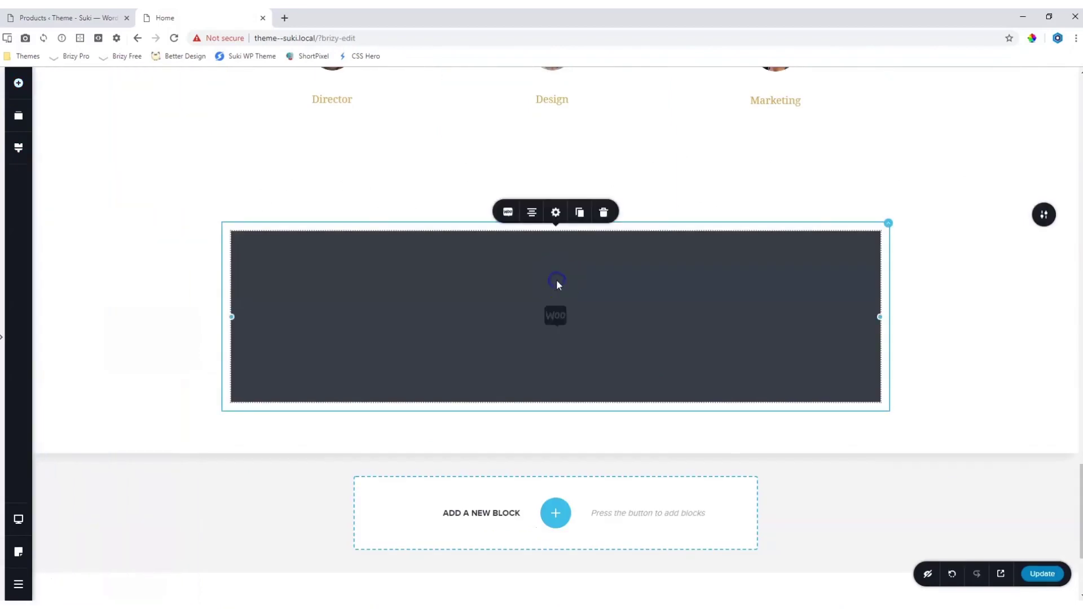
Step: Set the product element's Product ID to 99 to show the Ipsum Pendant, check it, and click Update
{"action": "left_click", "coordinate": [508, 214]}
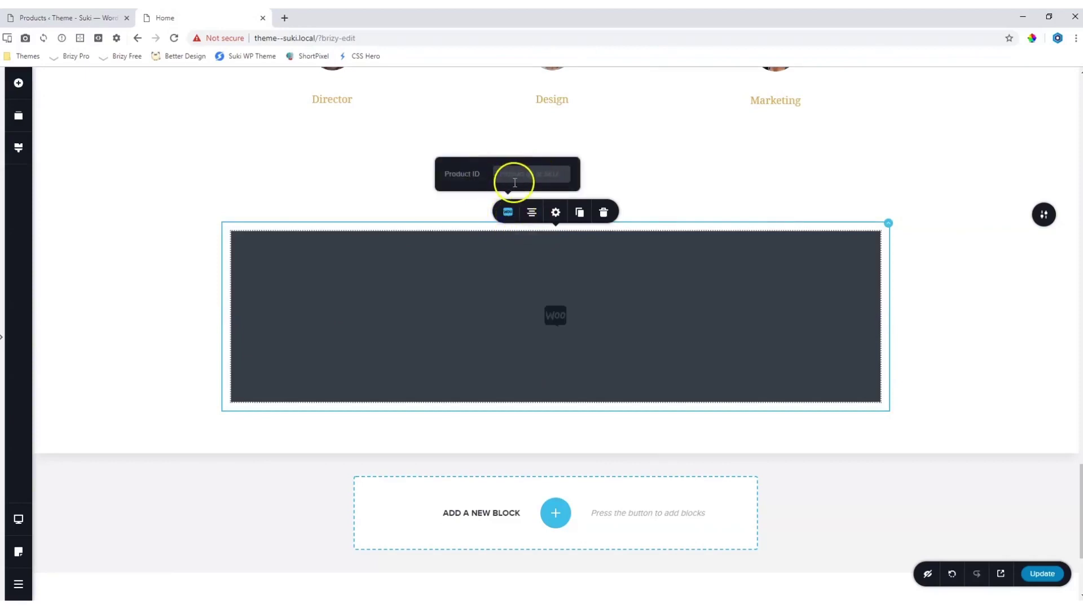
{"action": "left_click", "coordinate": [556, 176]}
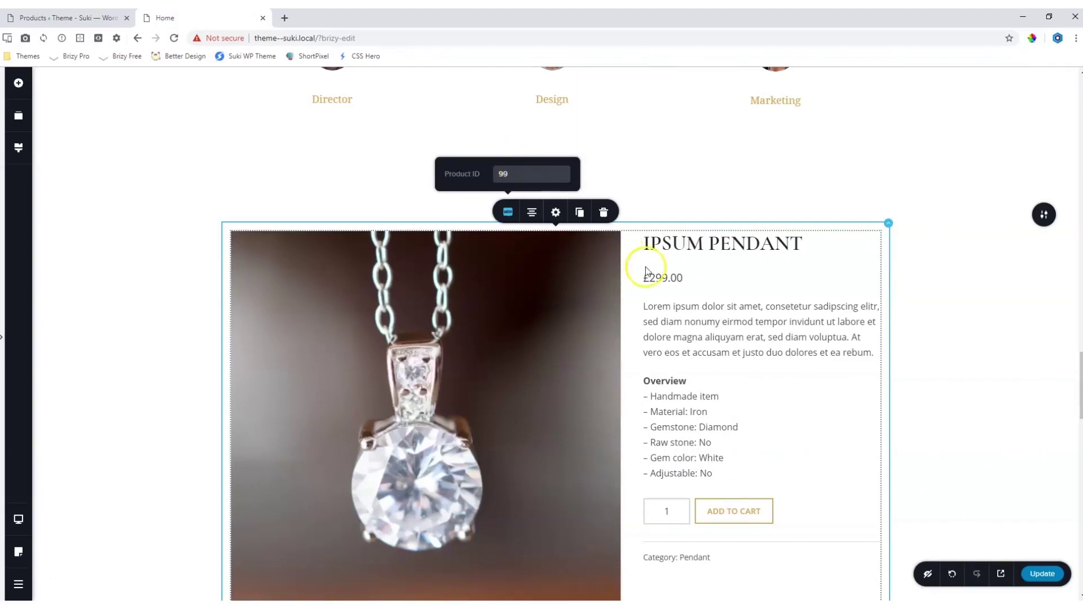
{"action": "scroll", "coordinate": [648, 271], "scroll_direction": "down", "scroll_amount": 4}
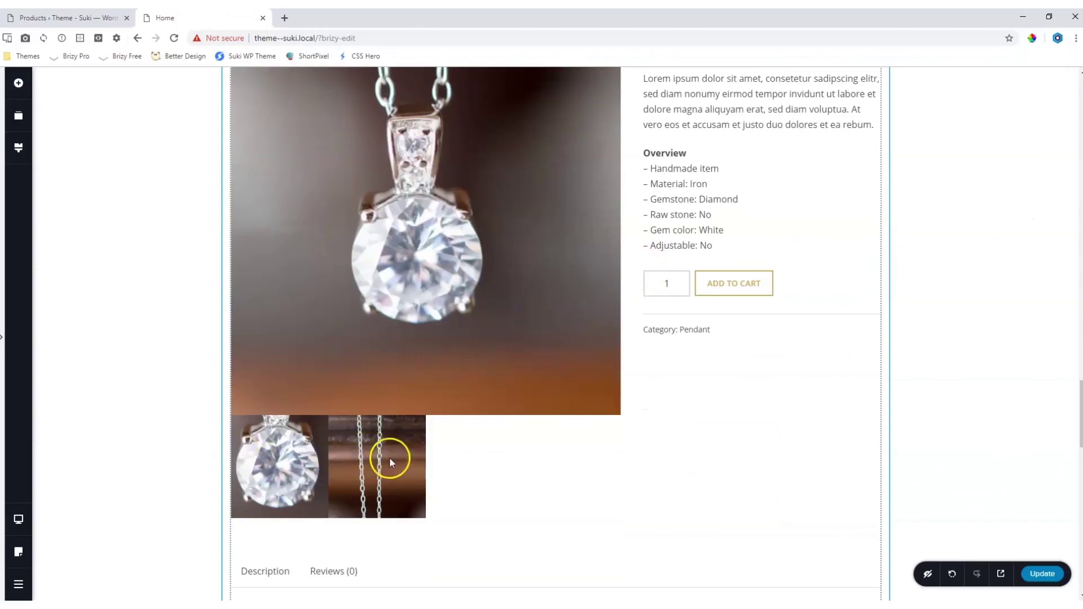
{"action": "scroll", "coordinate": [377, 445], "scroll_direction": "down", "scroll_amount": 6}
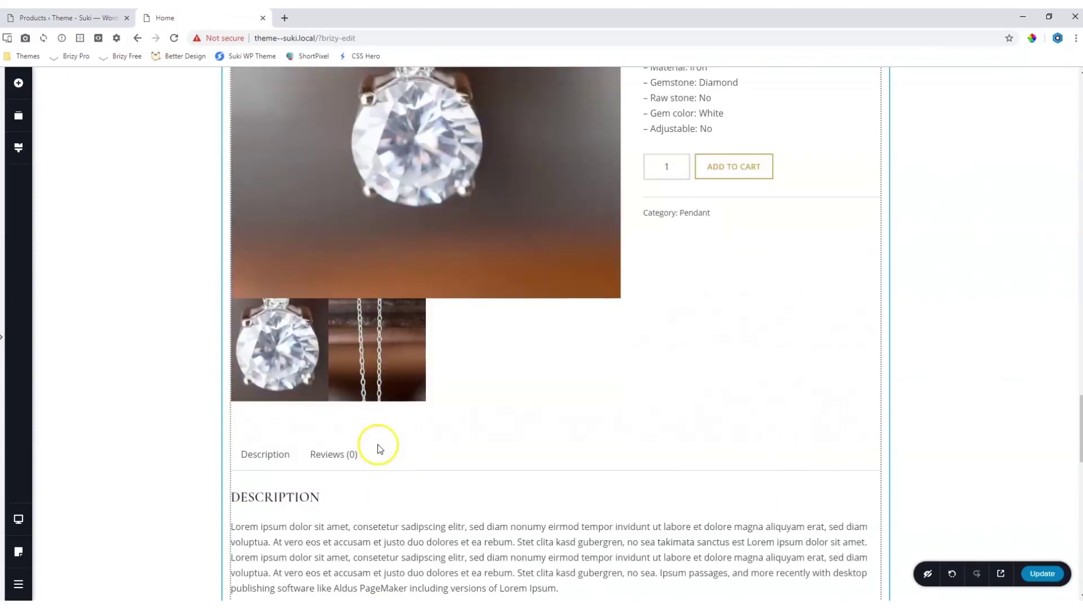
{"action": "scroll", "coordinate": [378, 435], "scroll_direction": "down", "scroll_amount": 5}
{"action": "scroll", "coordinate": [377, 431], "scroll_direction": "up", "scroll_amount": 5}
{"action": "scroll", "coordinate": [378, 420], "scroll_direction": "down", "scroll_amount": 4}
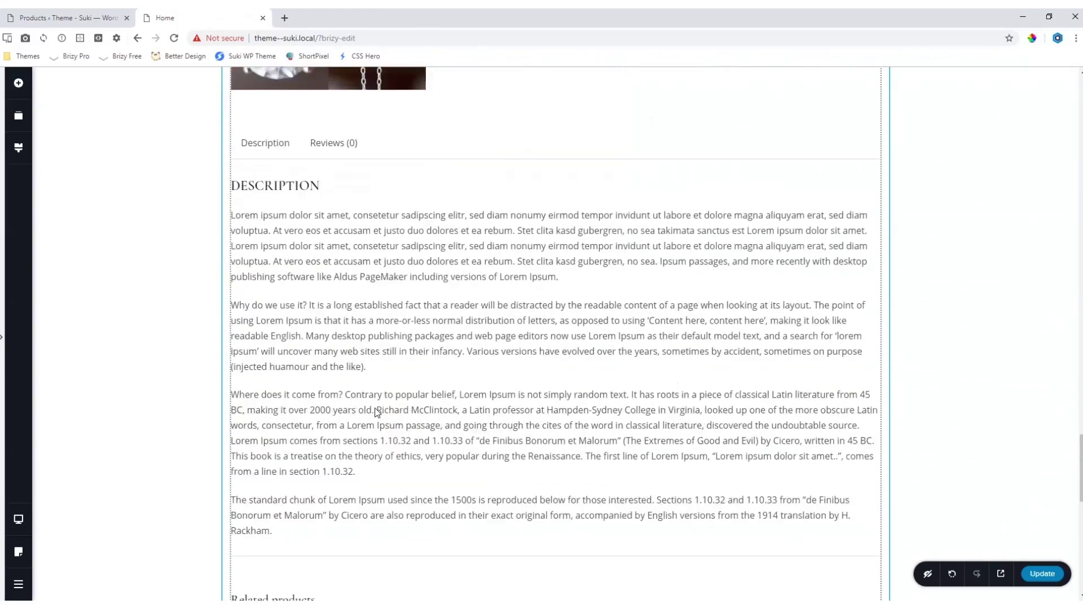
{"action": "scroll", "coordinate": [377, 413], "scroll_direction": "down", "scroll_amount": 4}
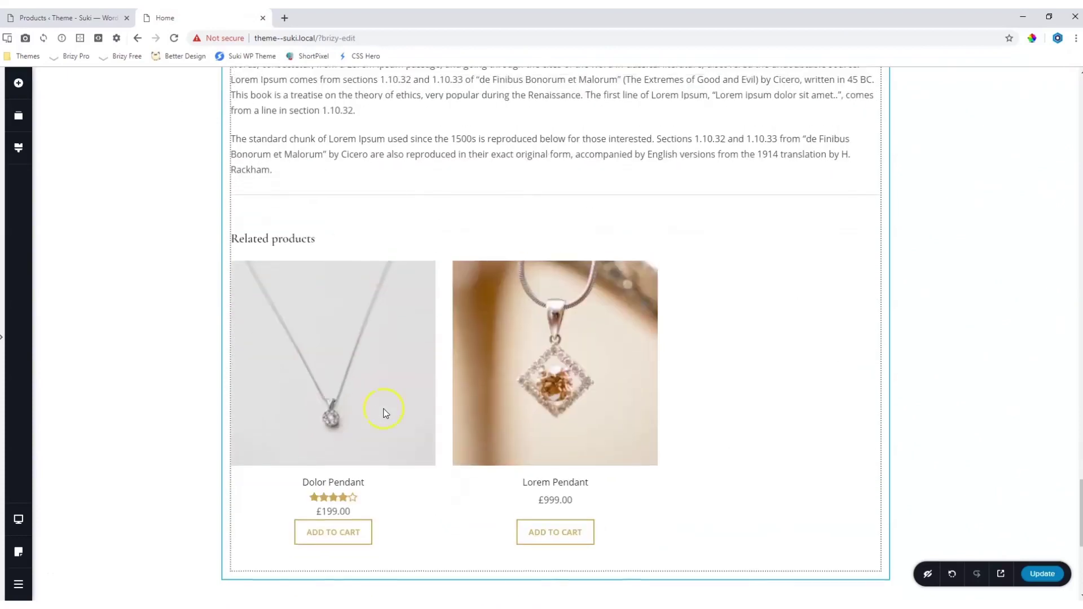
{"action": "scroll", "coordinate": [382, 413], "scroll_direction": "up", "scroll_amount": 2}
{"action": "left_click", "coordinate": [1042, 574]}
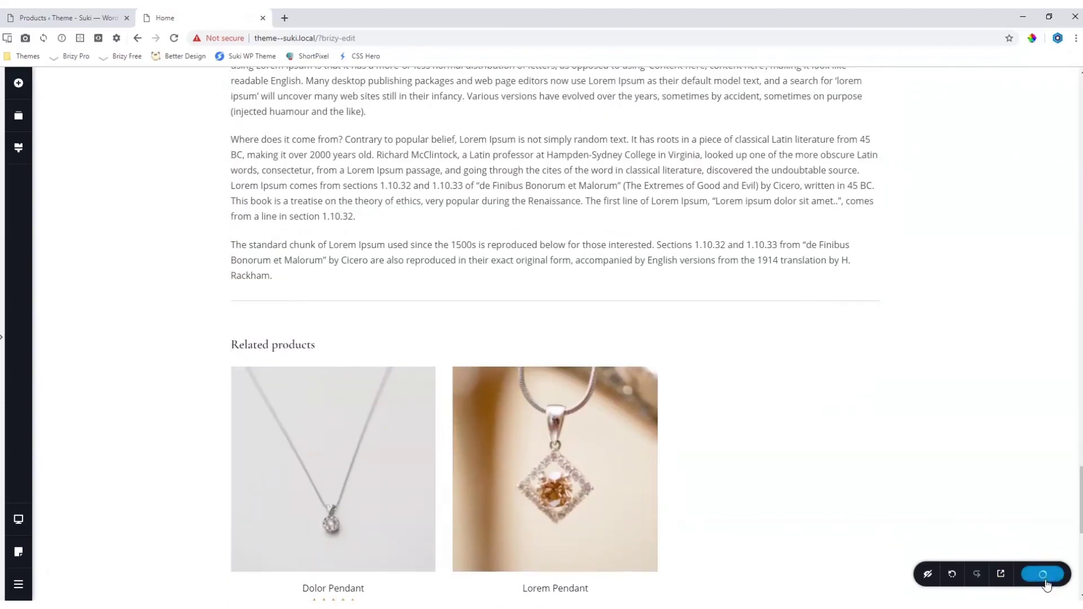
Step: Preview the saved page in a new tab and scroll down to the product section
{"action": "left_click", "coordinate": [1036, 581]}
{"action": "left_click", "coordinate": [1001, 573]}
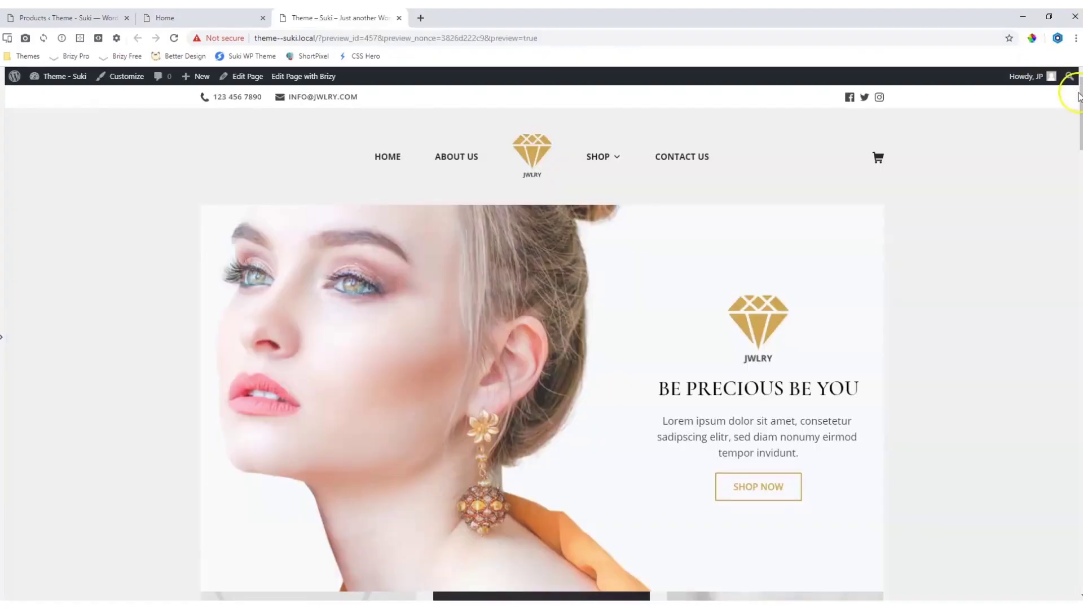
{"action": "left_click_drag", "start_coordinate": [1078, 96], "coordinate": [1079, 410]}
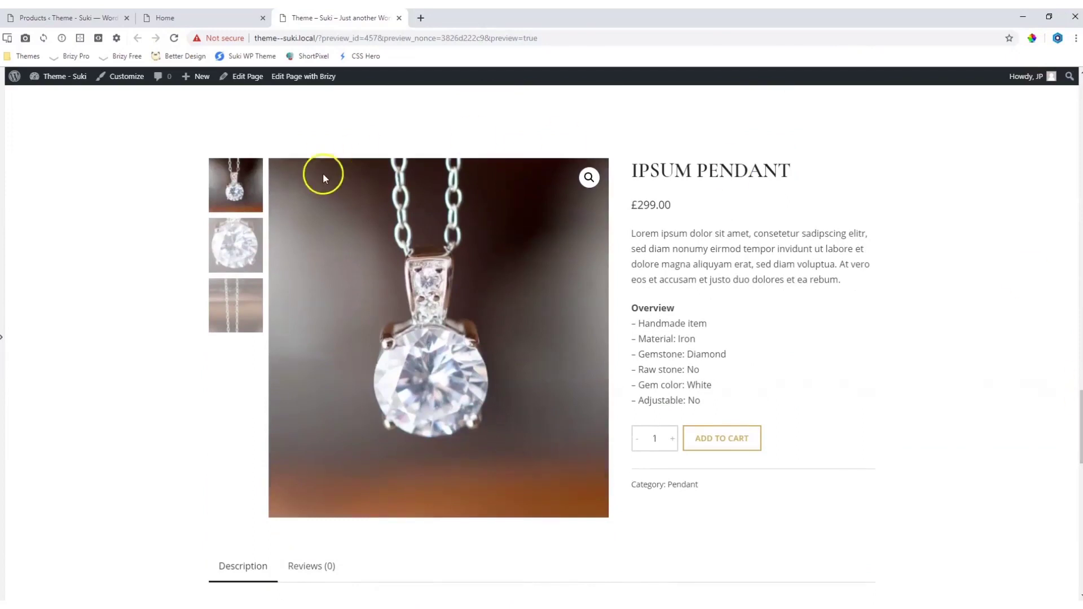
Step: Switch the Ipsum Pendant's main image to the diamond and chains close-ups, then scroll the section
{"action": "left_click", "coordinate": [236, 245]}
{"action": "left_click", "coordinate": [233, 308]}
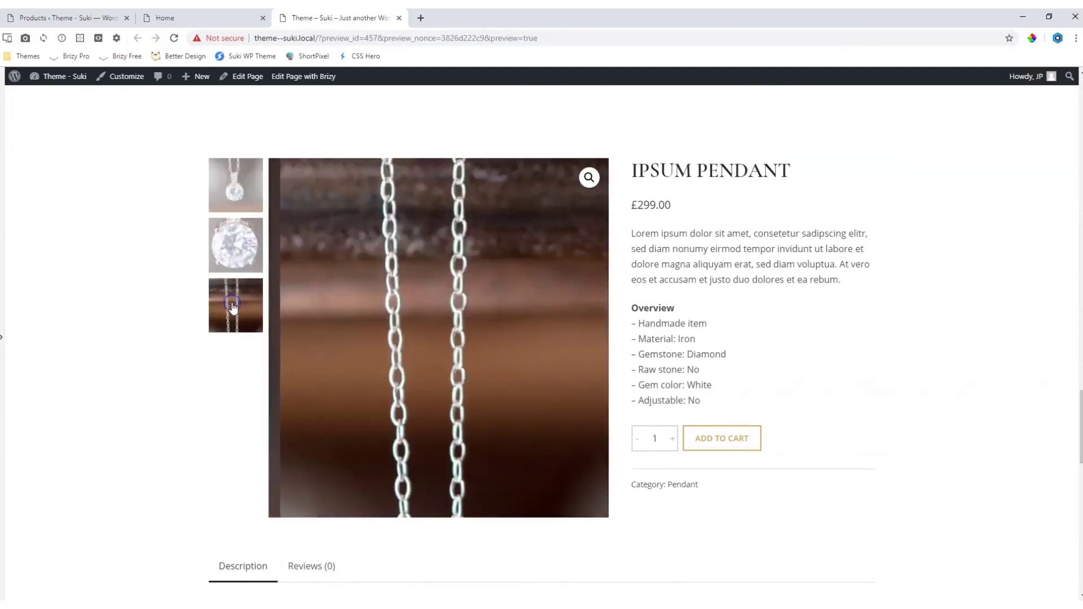
{"action": "scroll", "coordinate": [233, 308], "scroll_direction": "down", "scroll_amount": 3}
{"action": "scroll", "coordinate": [234, 308], "scroll_direction": "down", "scroll_amount": 9}
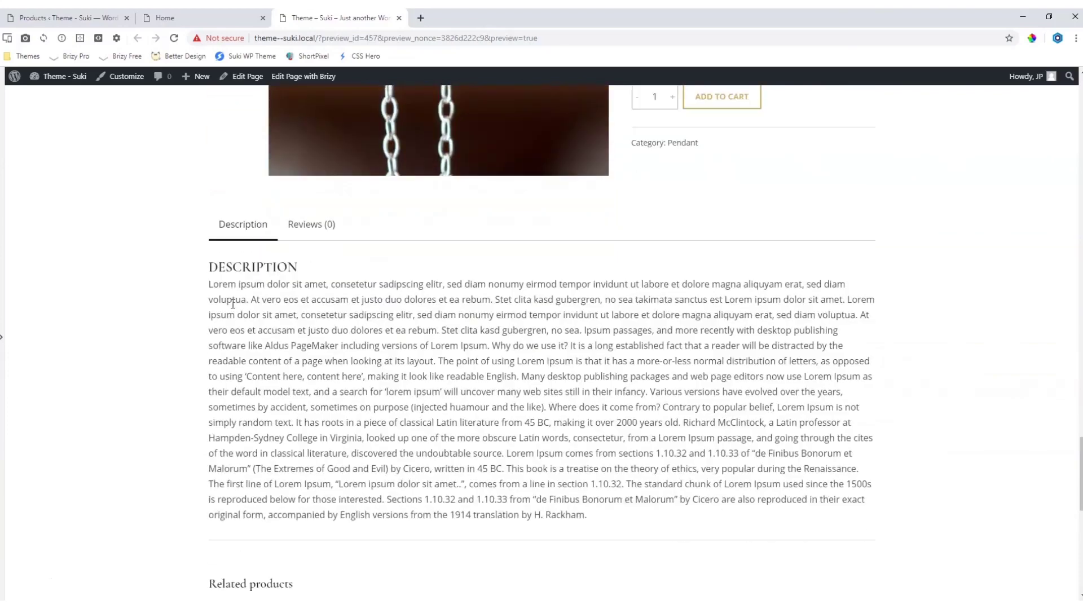
{"action": "scroll", "coordinate": [233, 309], "scroll_direction": "up", "scroll_amount": 9}
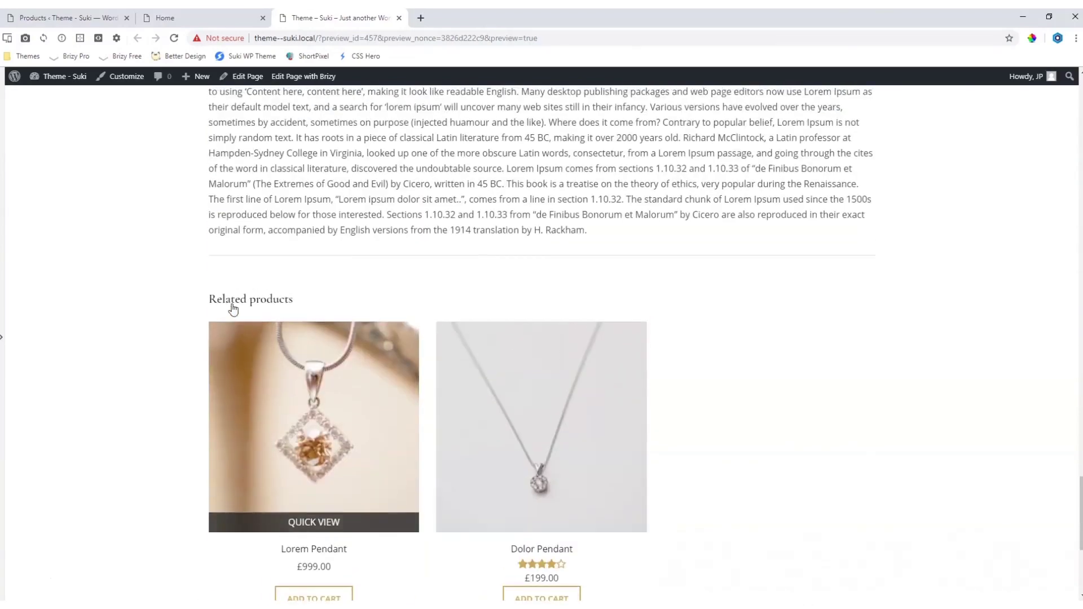
{"action": "scroll", "coordinate": [269, 300], "scroll_direction": "up", "scroll_amount": 8}
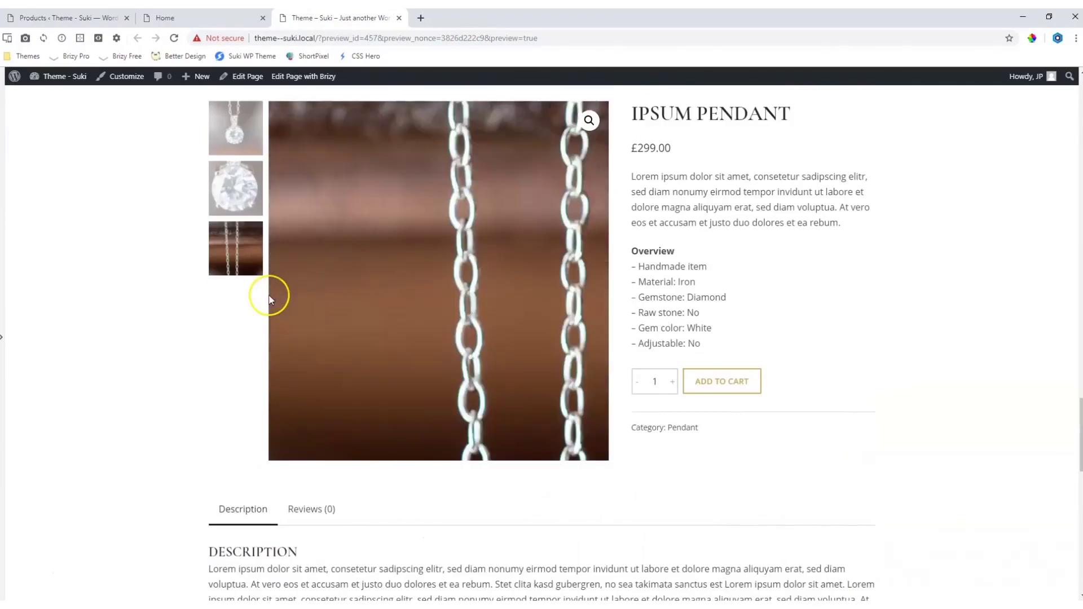
{"action": "scroll", "coordinate": [269, 300], "scroll_direction": "down", "scroll_amount": 3}
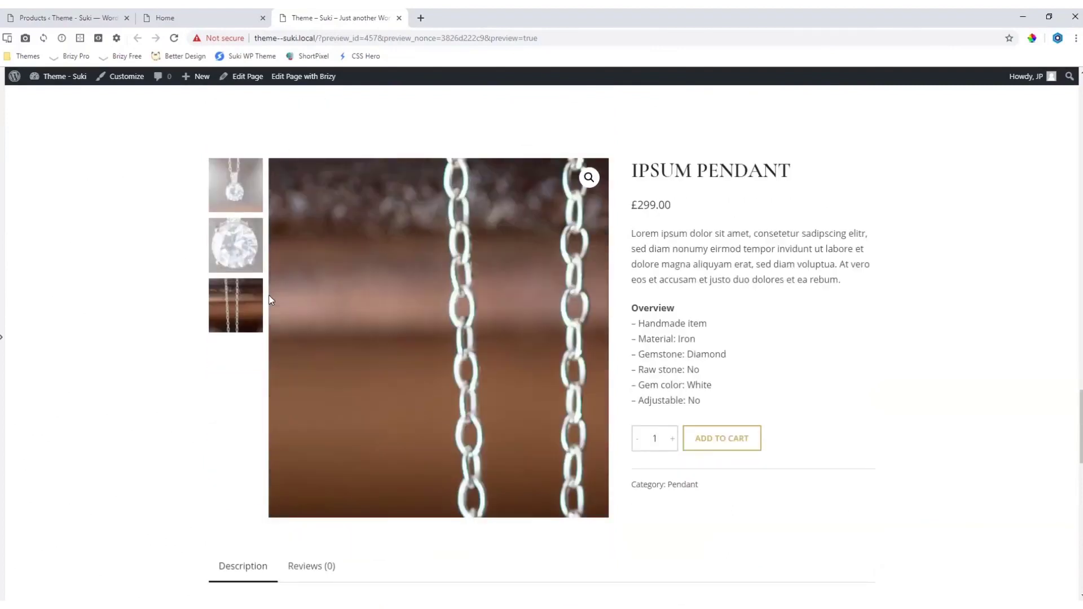
{"action": "left_click", "coordinate": [221, 18]}
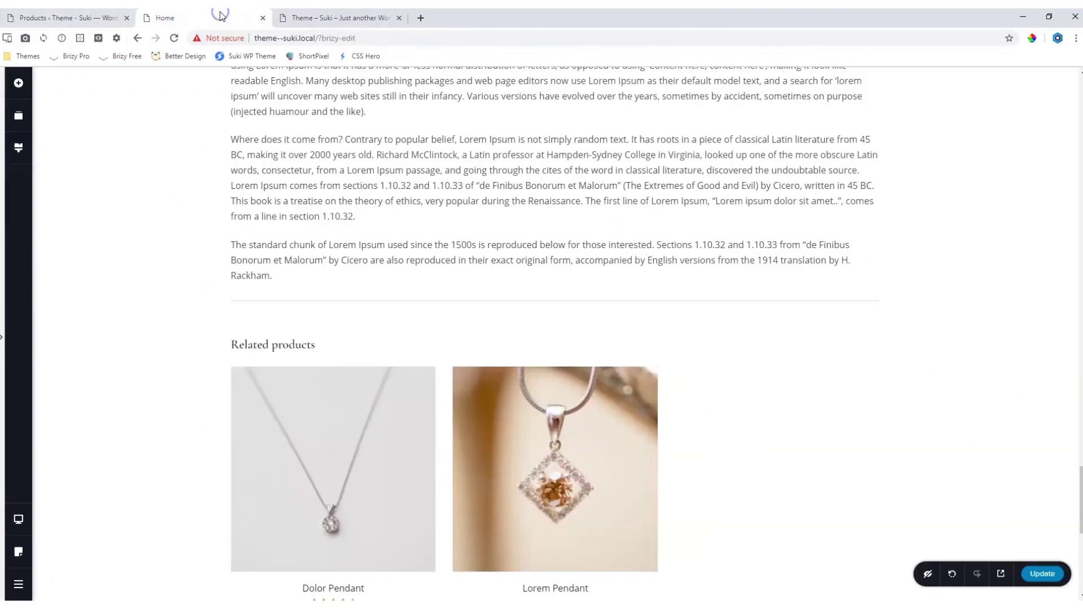
{"action": "left_click", "coordinate": [25, 515]}
{"action": "left_click", "coordinate": [71, 508]}
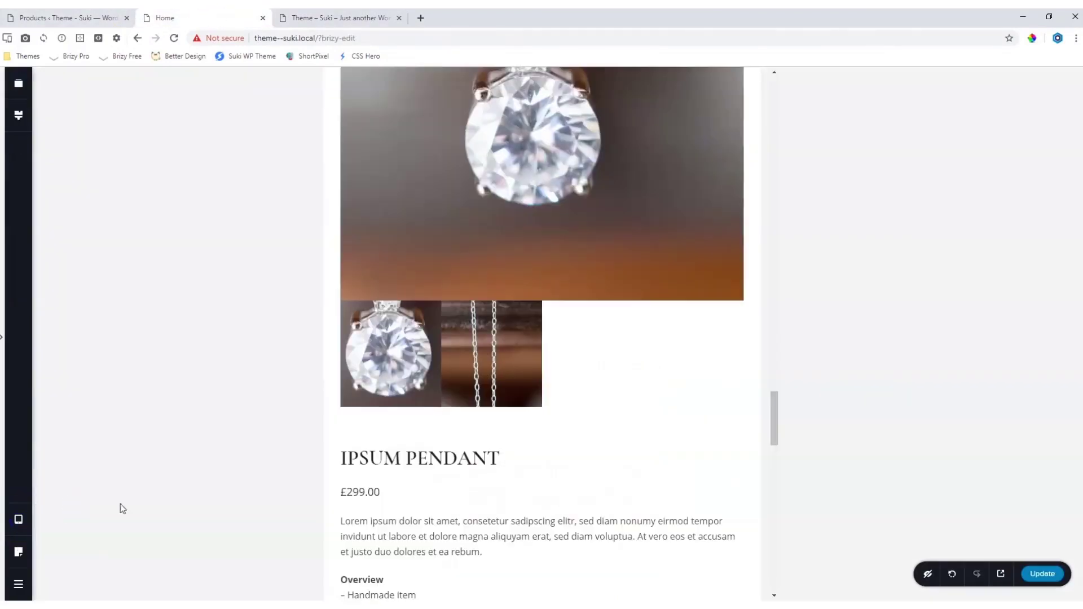
{"action": "scroll", "coordinate": [387, 423], "scroll_direction": "up", "scroll_amount": 5}
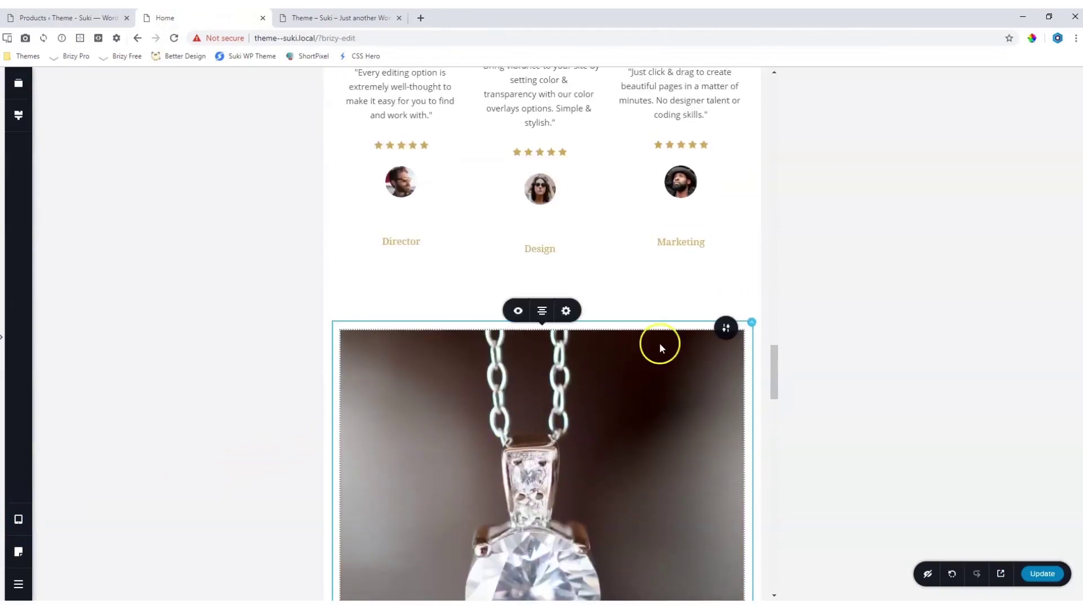
{"action": "left_click", "coordinate": [572, 315]}
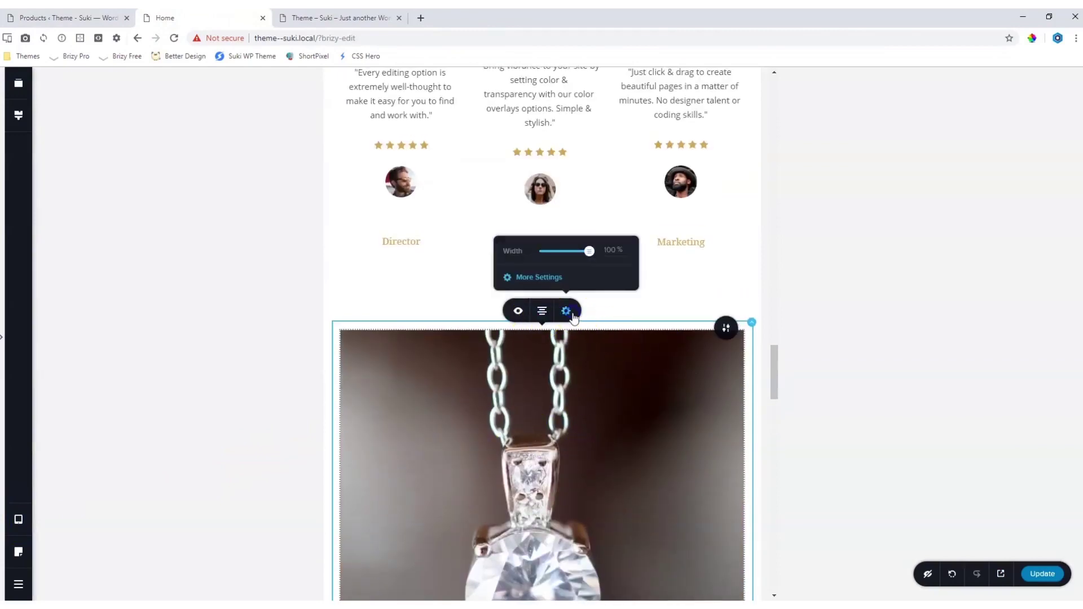
{"action": "left_click", "coordinate": [551, 278]}
{"action": "left_click", "coordinate": [247, 470]}
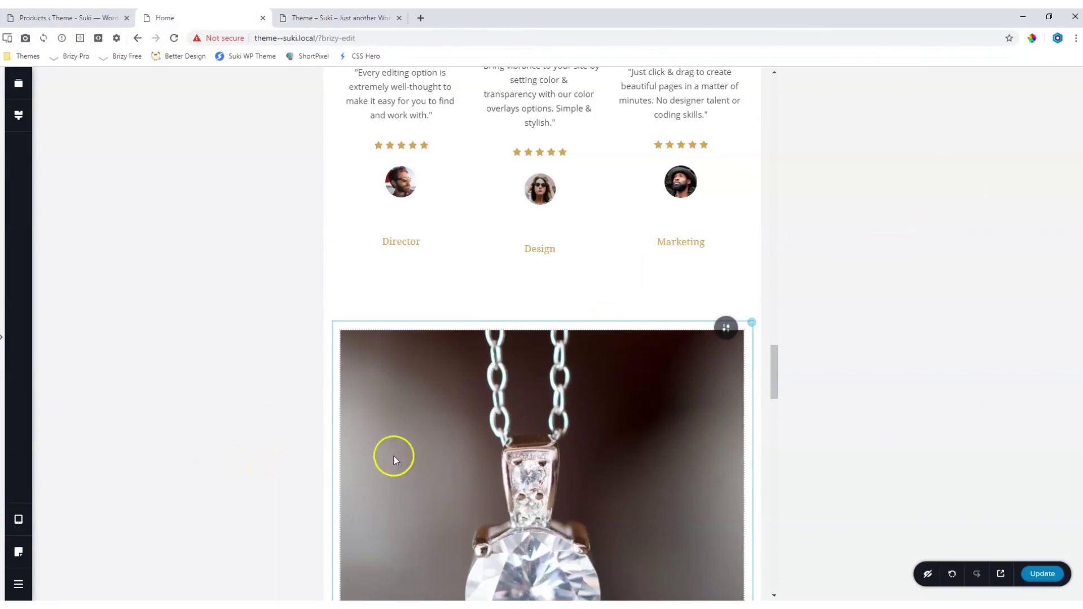
{"action": "left_click", "coordinate": [19, 519]}
{"action": "left_click", "coordinate": [70, 535]}
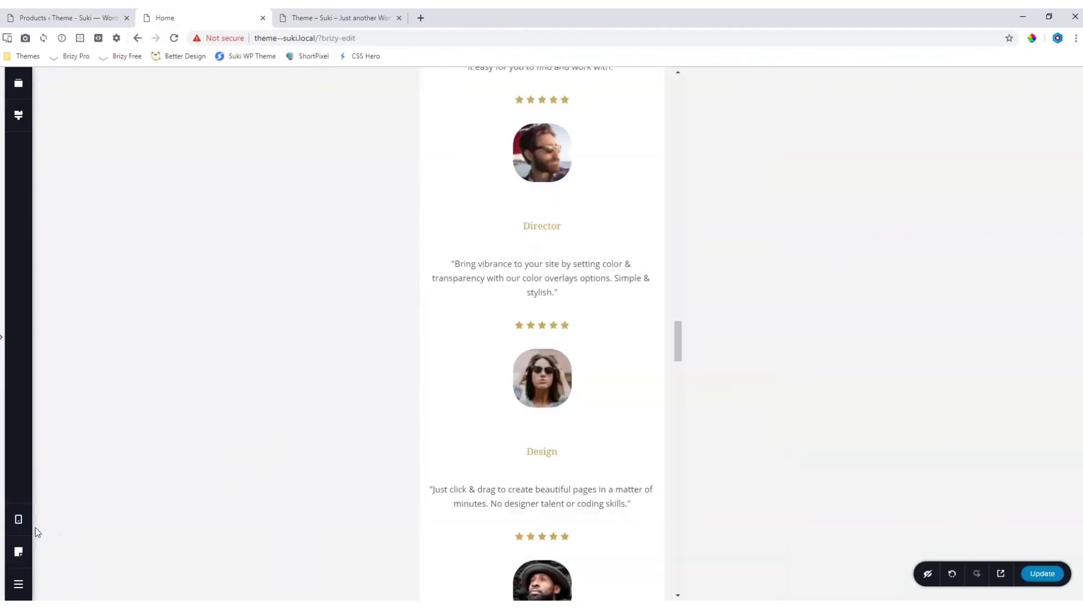
{"action": "left_click", "coordinate": [18, 518]}
{"action": "left_click", "coordinate": [66, 479]}
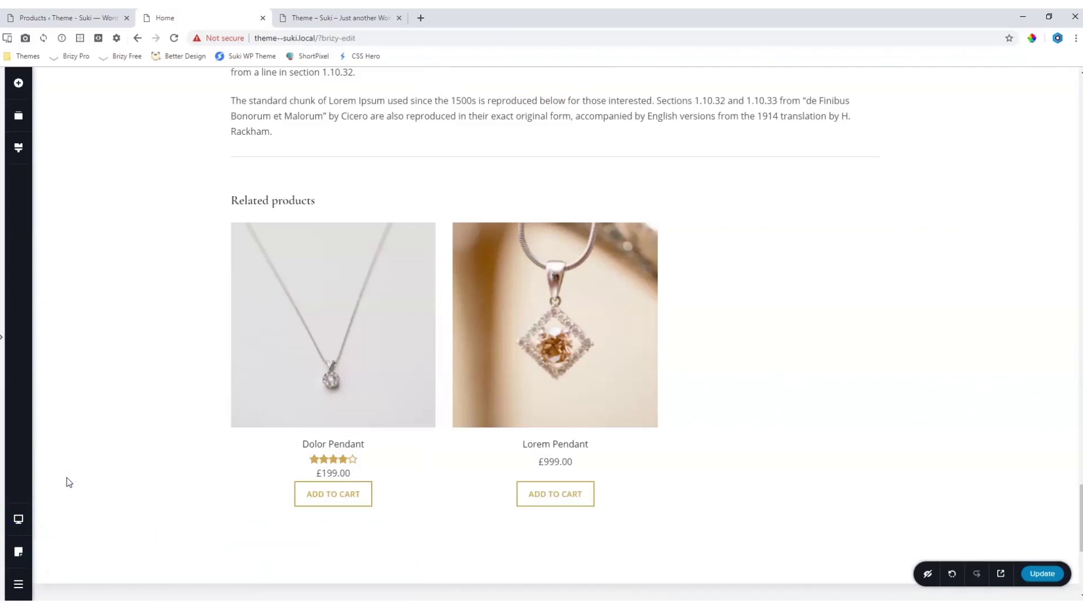
{"action": "left_click", "coordinate": [354, 19]}
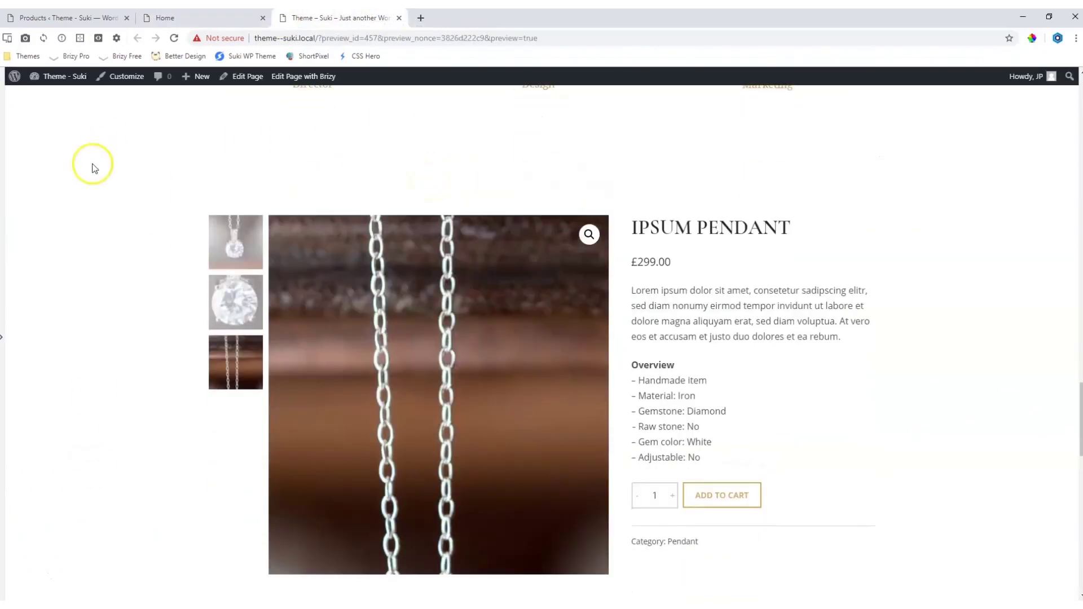
Step: Preview the page as an Apple iPhone X from the Toolbox favourites and scroll the mobile layout
{"action": "left_click", "coordinate": [4, 338]}
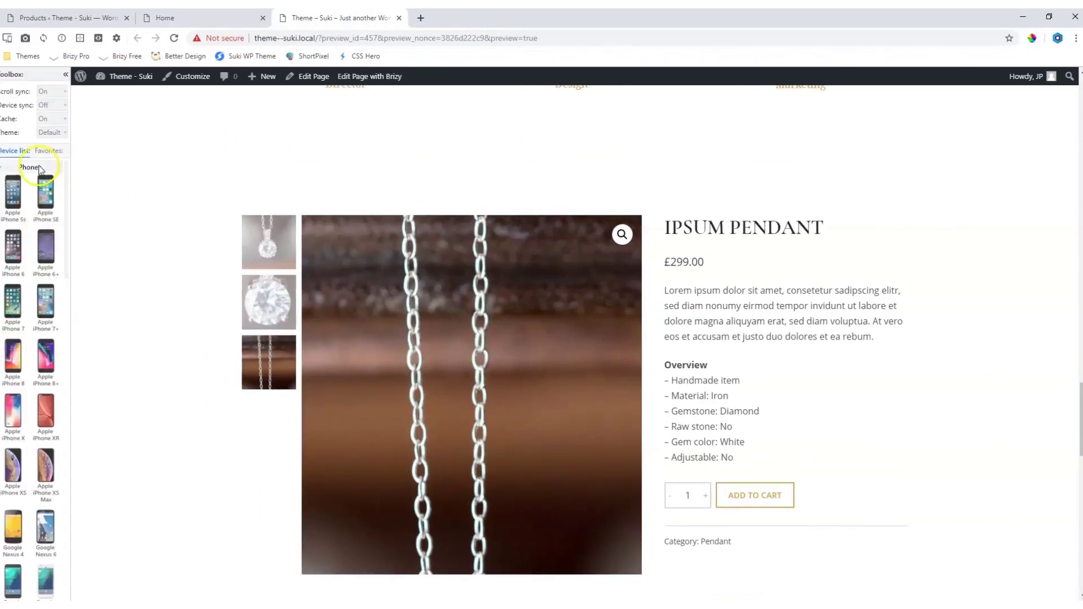
{"action": "left_click", "coordinate": [48, 151]}
{"action": "left_click", "coordinate": [12, 192]}
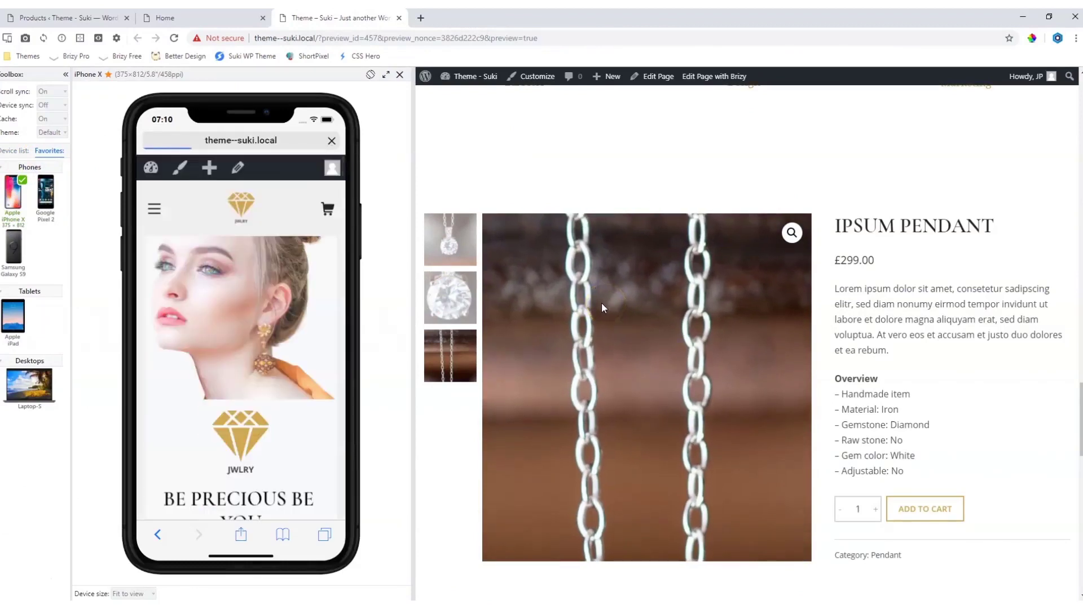
{"action": "scroll", "coordinate": [601, 303], "scroll_direction": "down", "scroll_amount": 3}
{"action": "scroll", "coordinate": [217, 239], "scroll_direction": "down", "scroll_amount": 8}
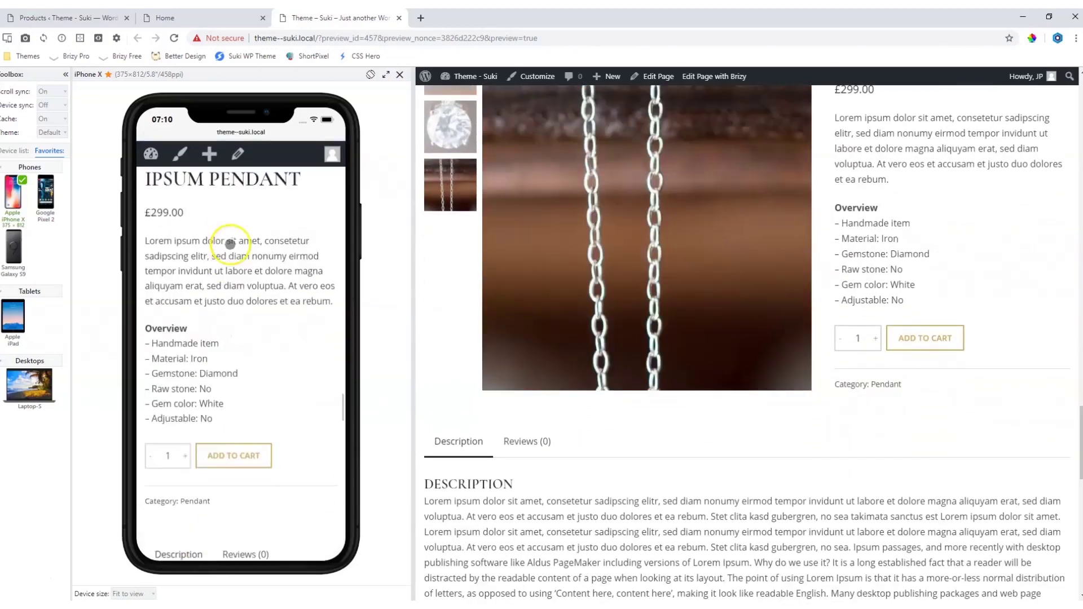
{"action": "scroll", "coordinate": [230, 244], "scroll_direction": "down", "scroll_amount": 10}
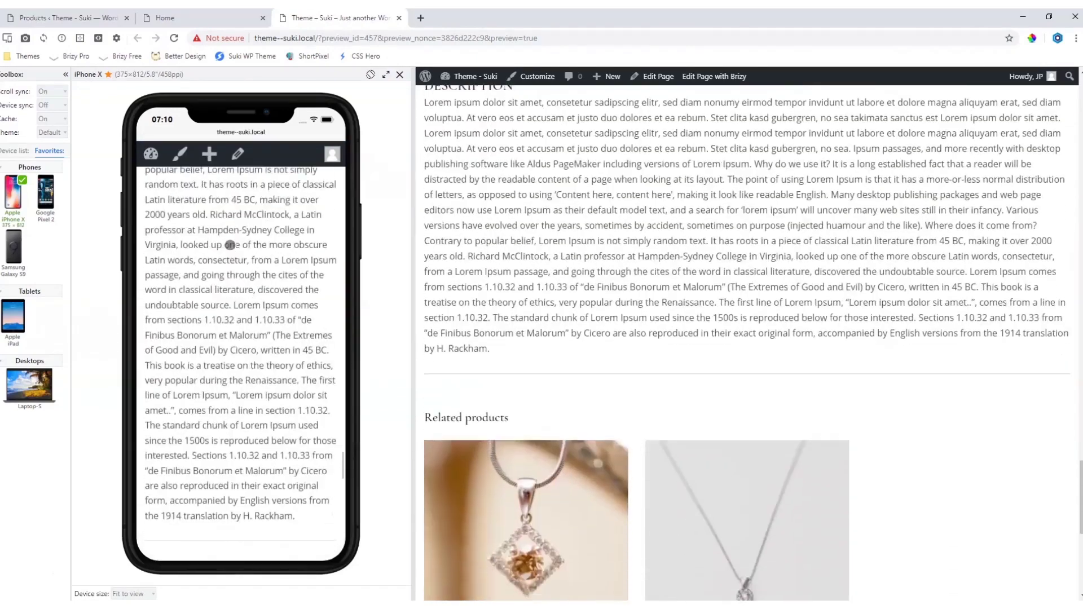
Step: Switch the preview to Apple iPad (768×1024) and scroll from the product down to Related products
{"action": "left_click", "coordinate": [24, 321]}
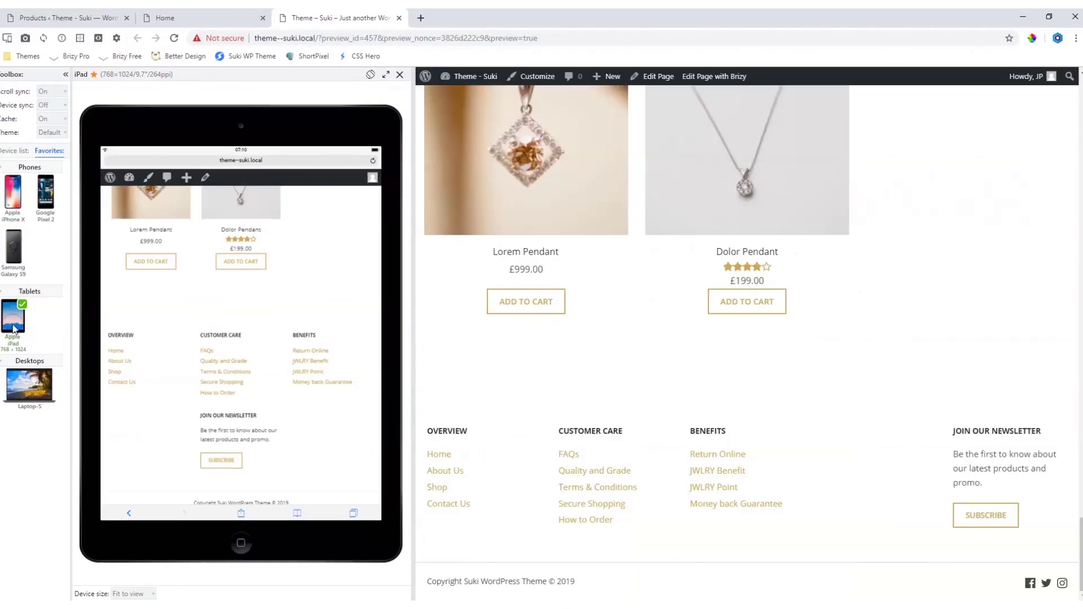
{"action": "scroll", "coordinate": [300, 320], "scroll_direction": "up", "scroll_amount": 4}
{"action": "scroll", "coordinate": [300, 321], "scroll_direction": "up", "scroll_amount": 10}
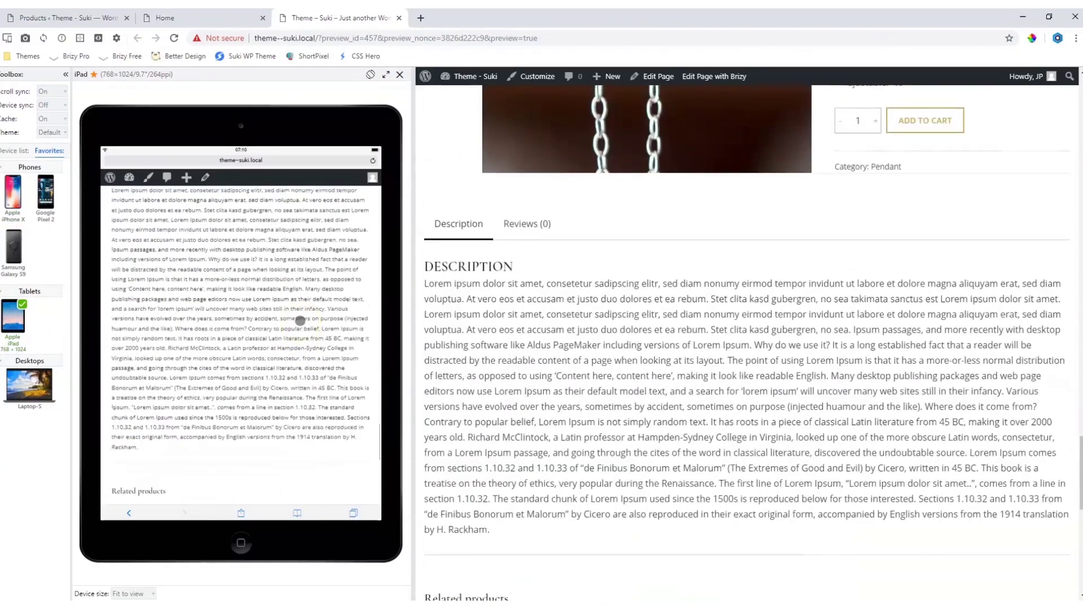
{"action": "scroll", "coordinate": [300, 320], "scroll_direction": "up", "scroll_amount": 10}
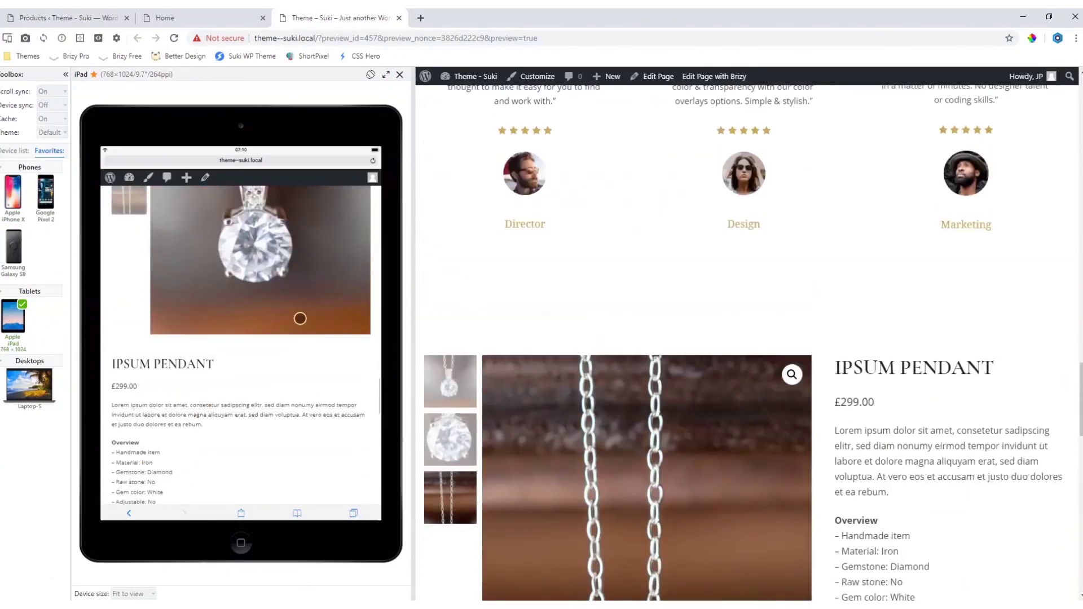
{"action": "scroll", "coordinate": [300, 318], "scroll_direction": "down", "scroll_amount": 3}
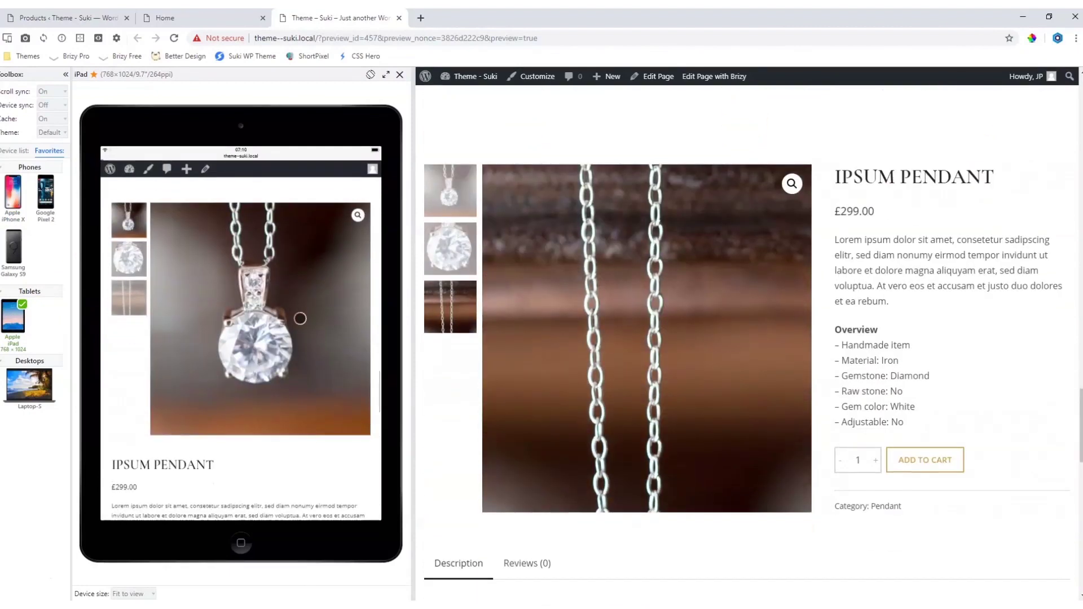
{"action": "scroll", "coordinate": [300, 318], "scroll_direction": "up", "scroll_amount": 2}
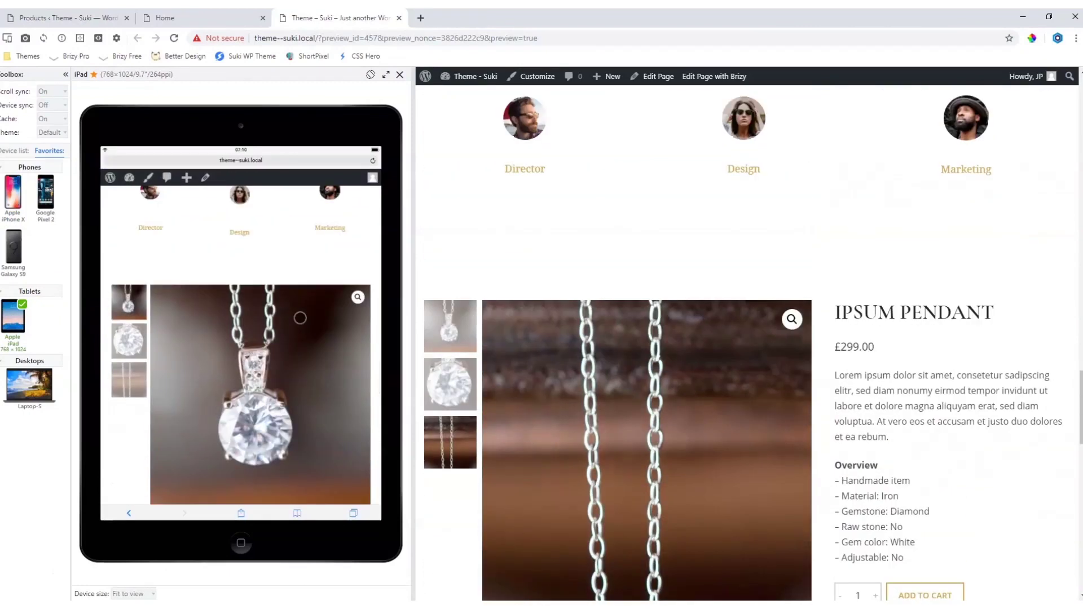
{"action": "scroll", "coordinate": [300, 318], "scroll_direction": "down", "scroll_amount": 2}
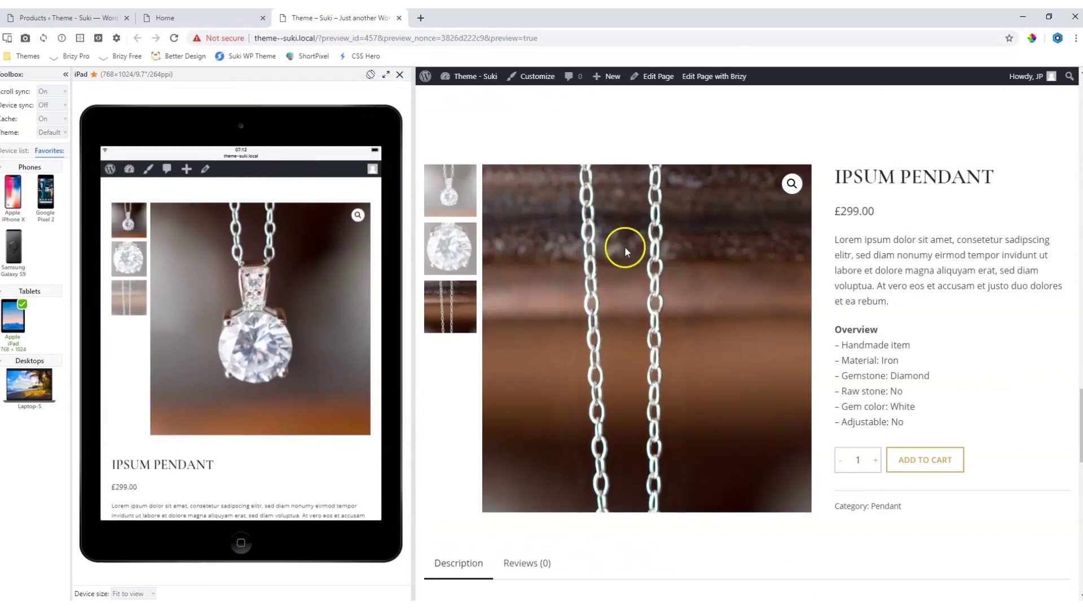
{"action": "scroll", "coordinate": [367, 242], "scroll_direction": "down", "scroll_amount": 2}
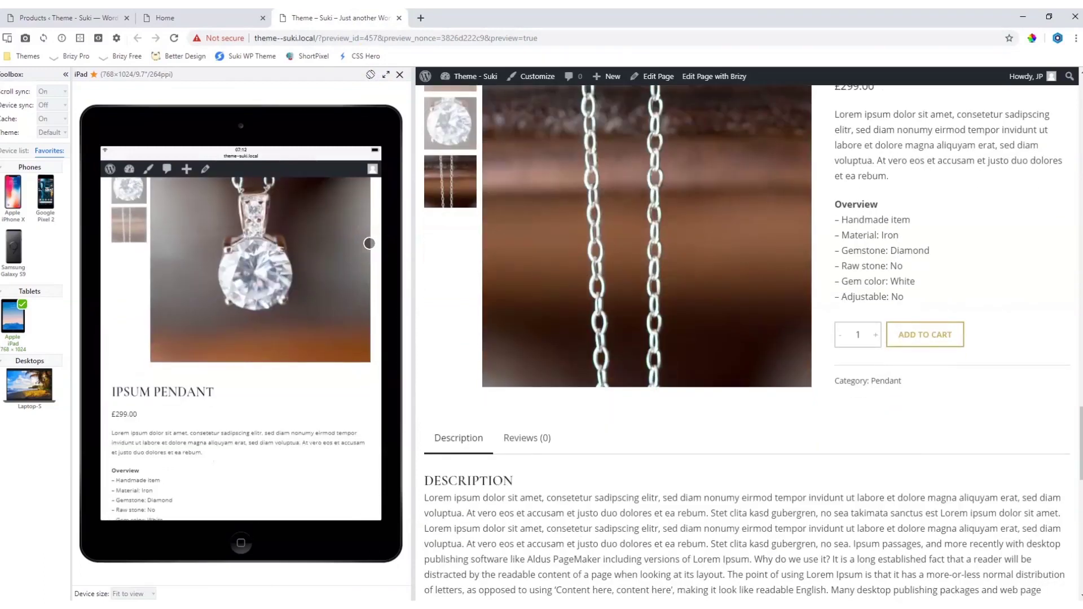
{"action": "scroll", "coordinate": [369, 243], "scroll_direction": "down", "scroll_amount": 3}
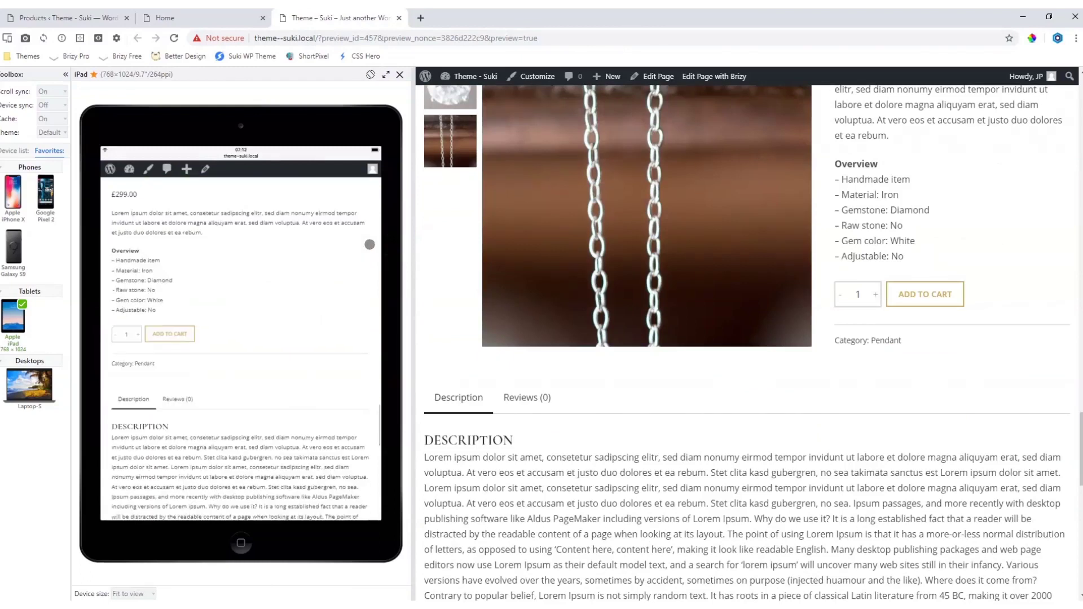
{"action": "scroll", "coordinate": [369, 244], "scroll_direction": "down", "scroll_amount": 5}
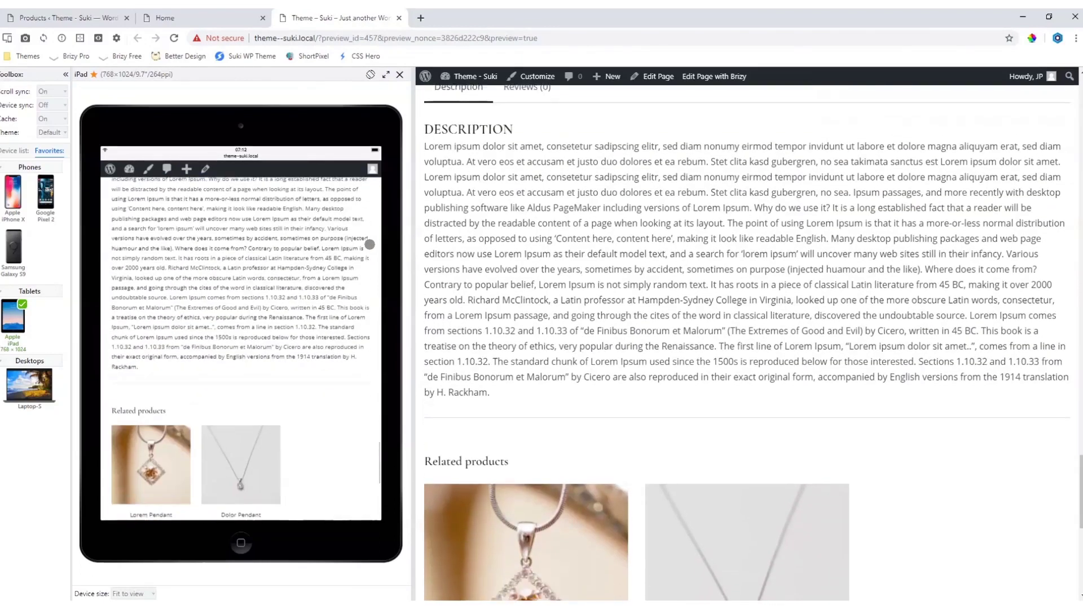
{"action": "scroll", "coordinate": [369, 244], "scroll_direction": "down", "scroll_amount": 5}
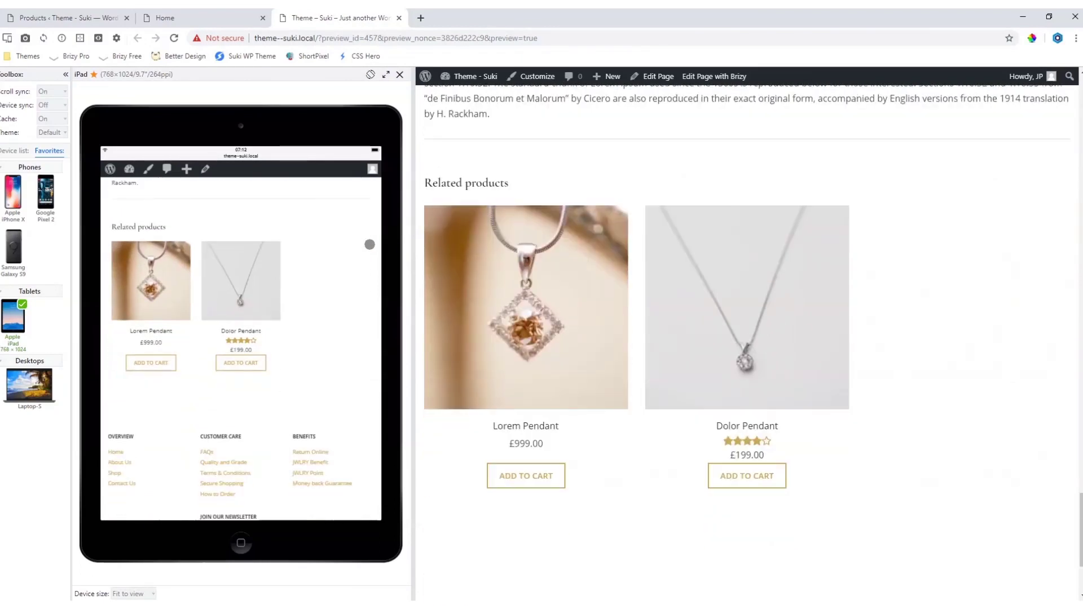